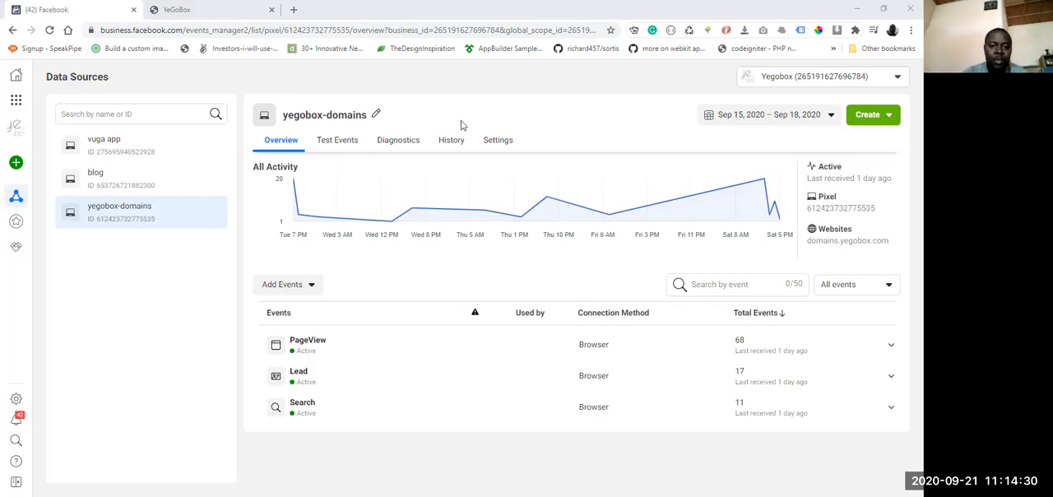
Step: Look at the Business Tools shortcuts and highlight the business.facebook.com part of the page address
mouse_move(621, 215)
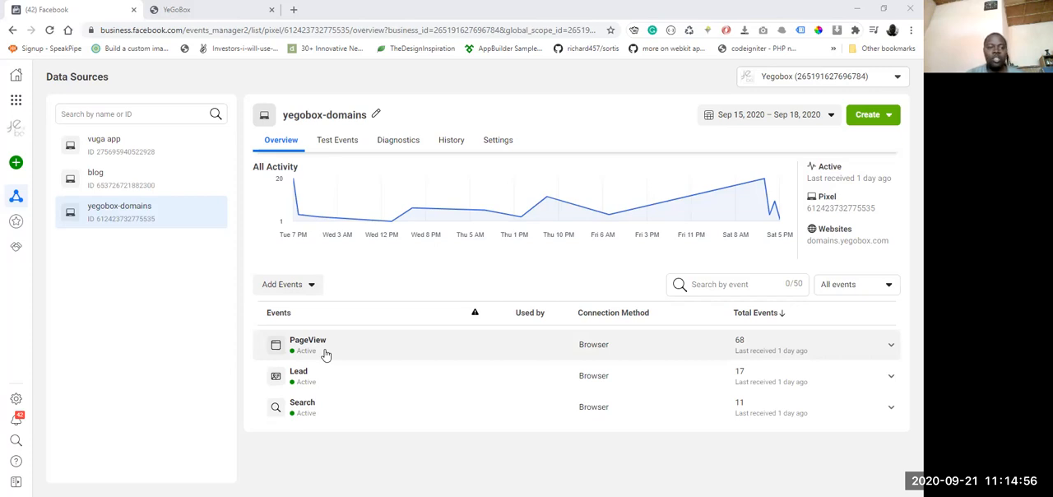
left_click(18, 100)
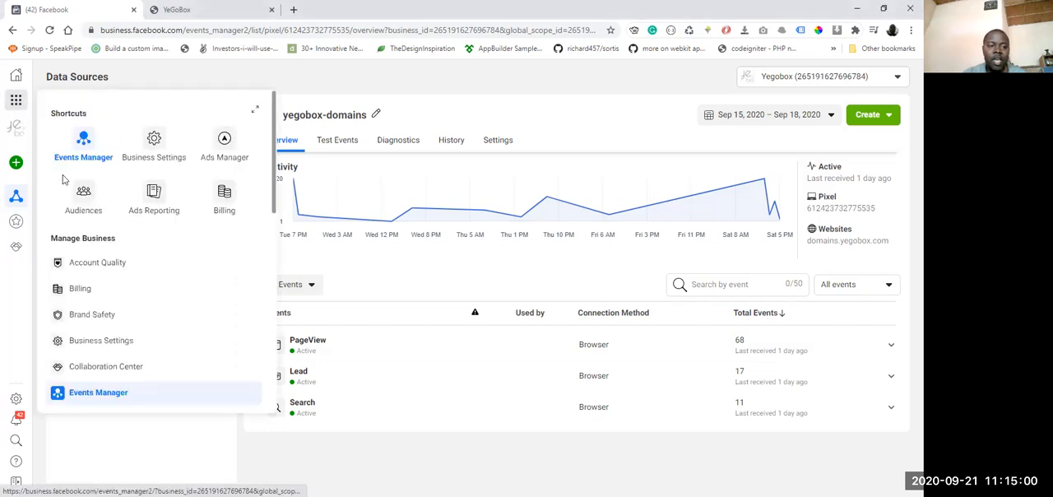
left_click(17, 102)
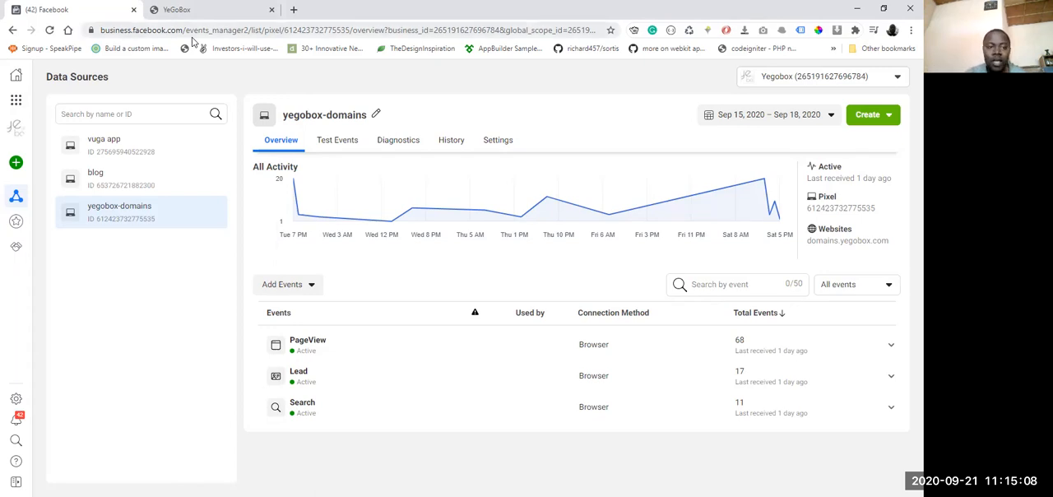
left_click(75, 30)
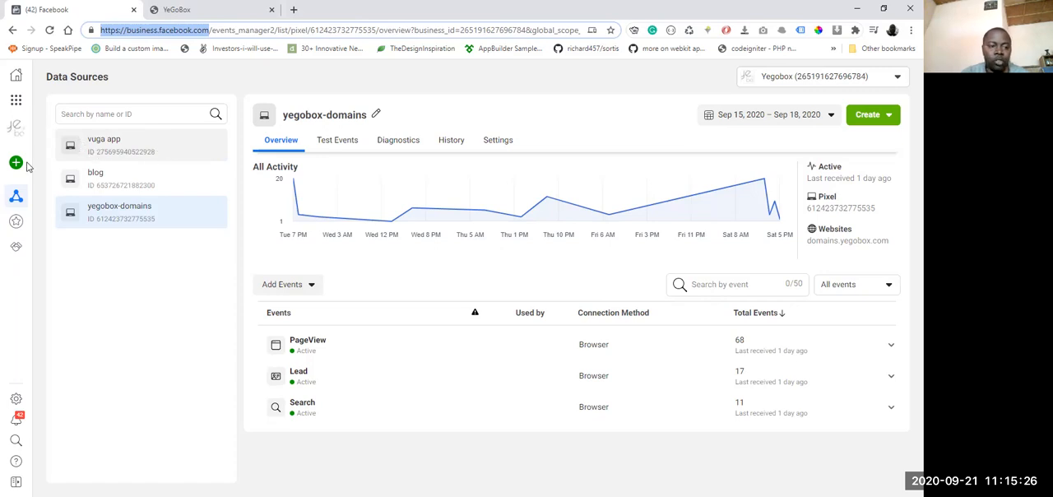
mouse_move(16, 163)
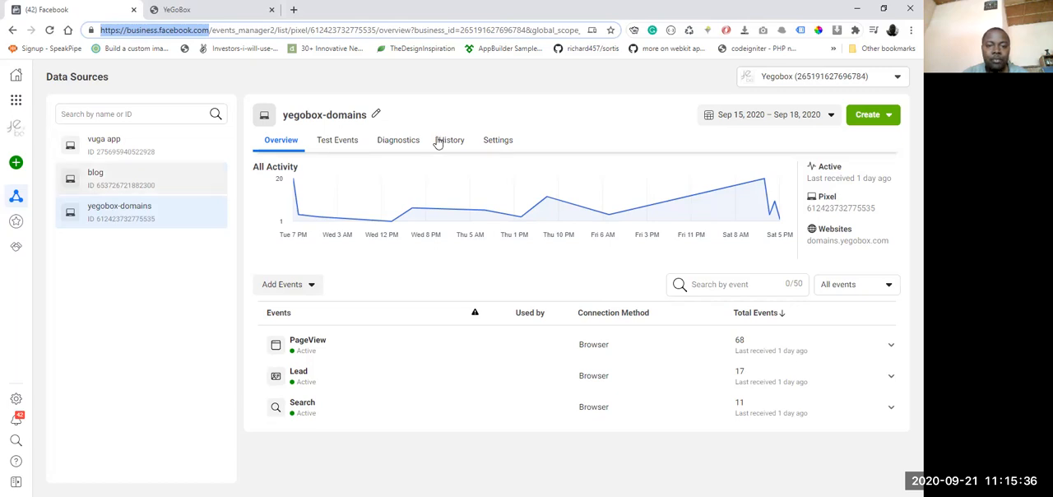
Step: Open the settings of the yegobox-domains pixel and skim all of their sections
left_click(497, 141)
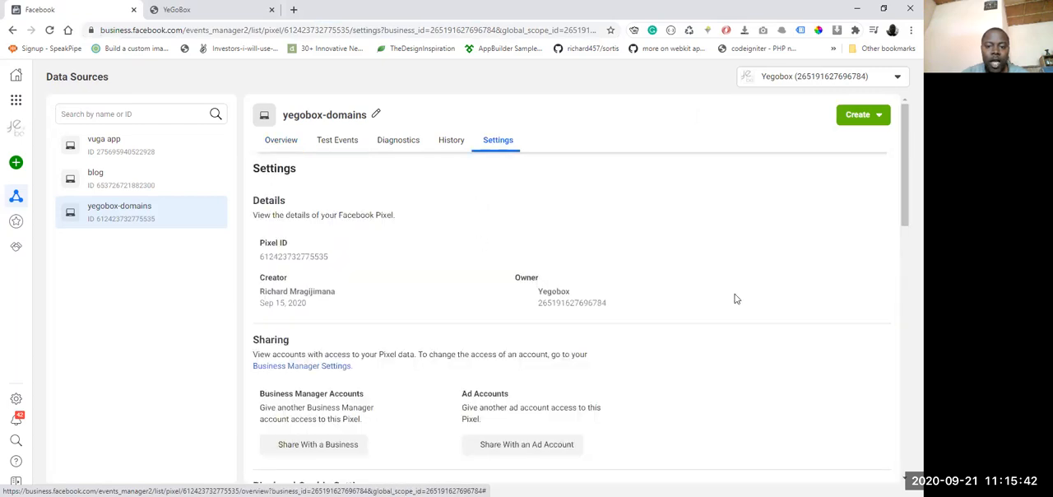
left_click_drag(903, 165, 897, 460)
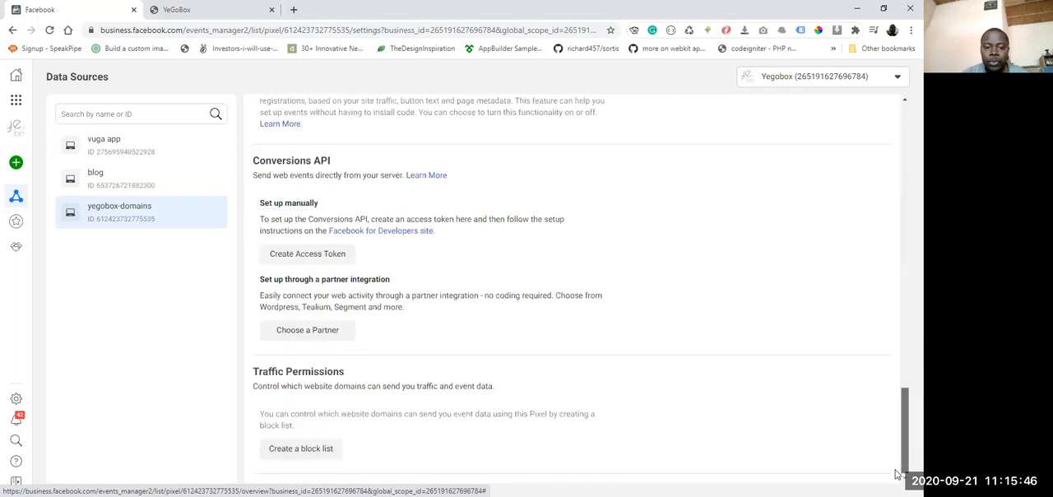
scroll(895, 346, "up", 5)
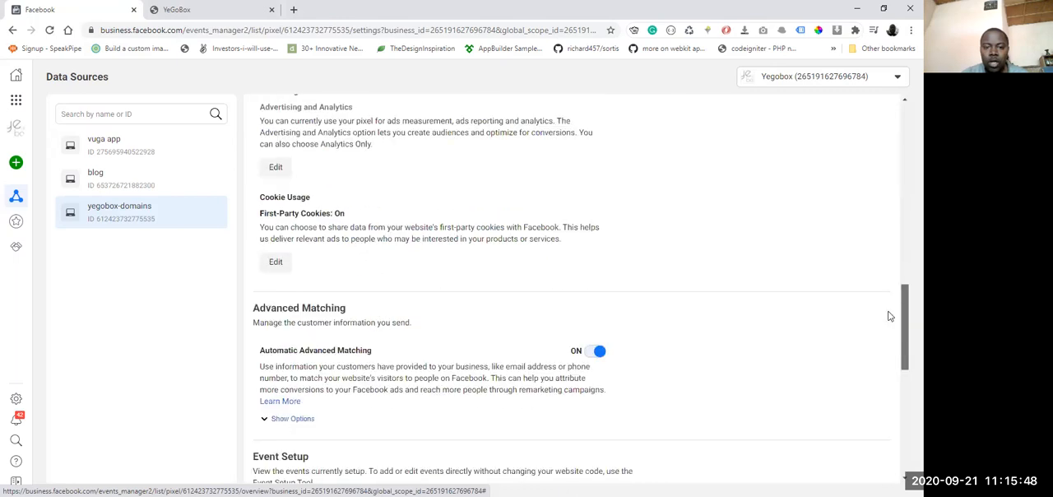
scroll(888, 312, "up", 3)
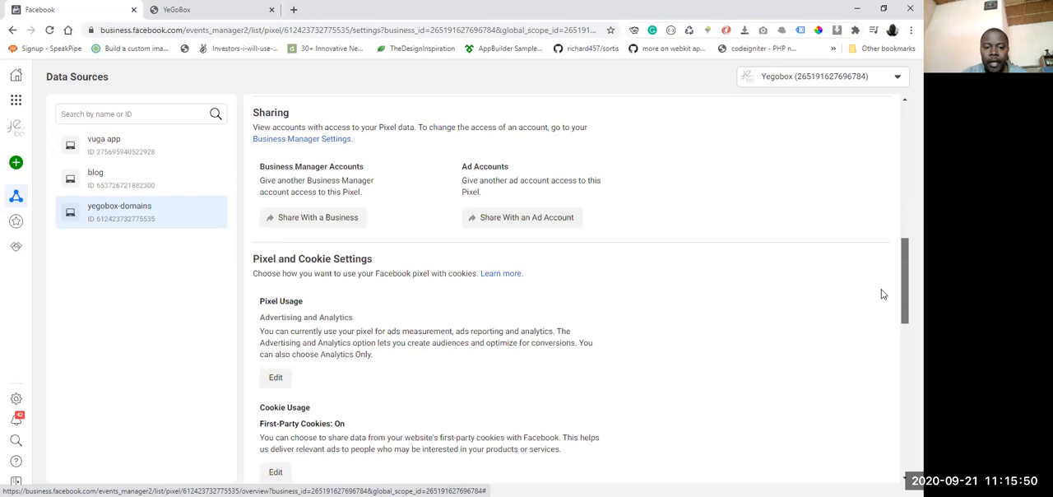
scroll(880, 291, "up", 2)
scroll(872, 268, "up", 1)
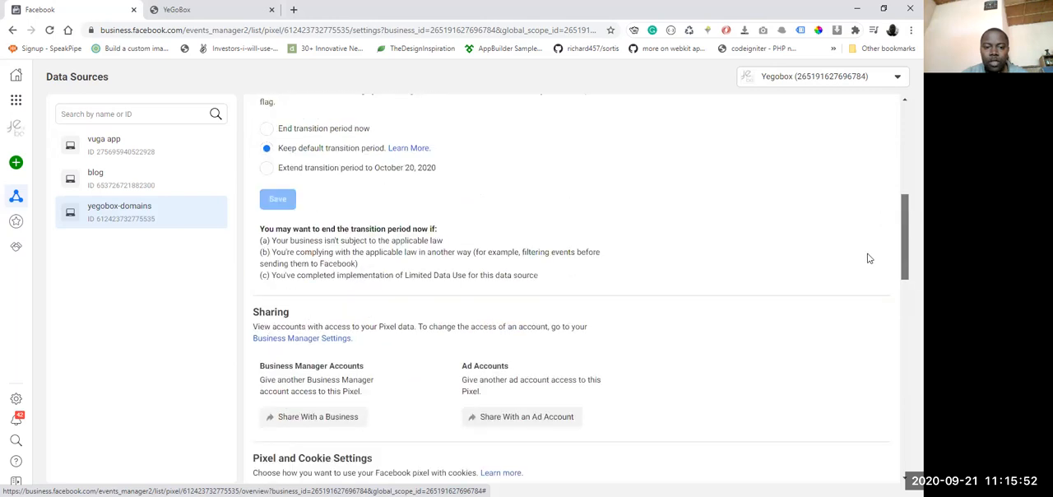
scroll(864, 243, "up", 1)
scroll(858, 218, "up", 3)
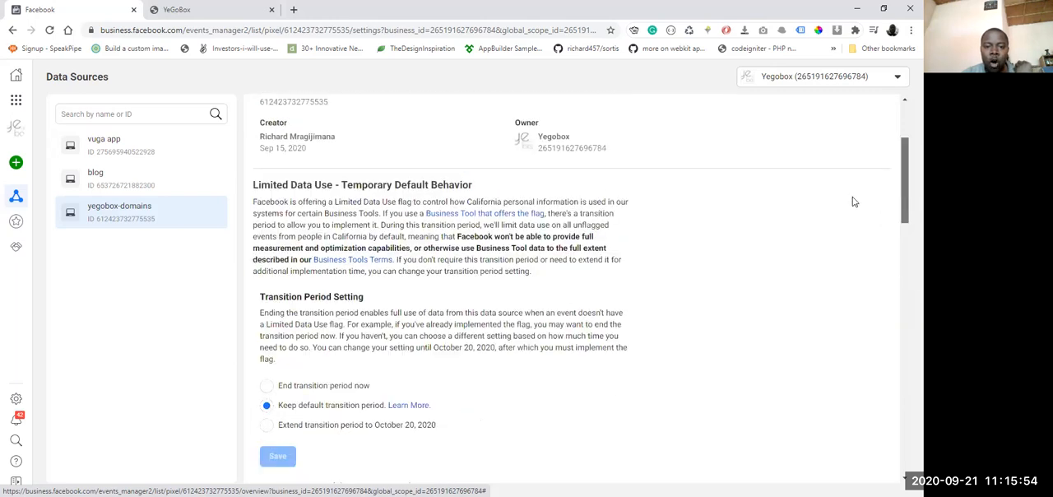
scroll(852, 199, "up", 1)
scroll(847, 189, "up", 1)
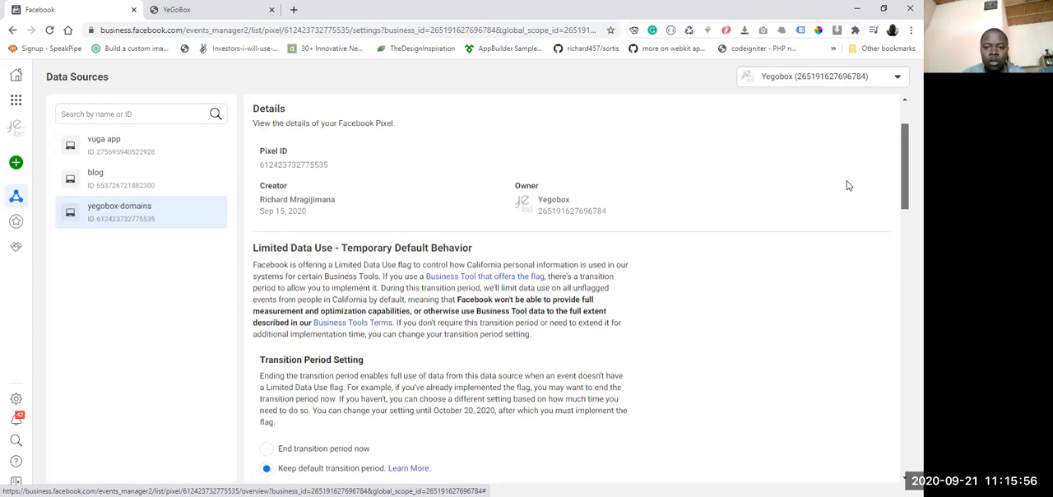
scroll(847, 181, "up", 1)
scroll(846, 176, "up", 1)
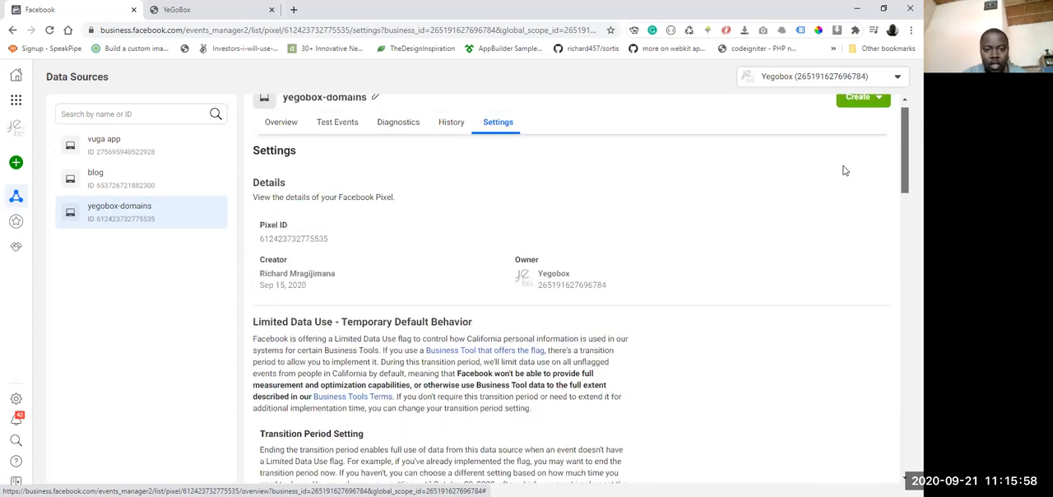
scroll(554, 199, "up", 1)
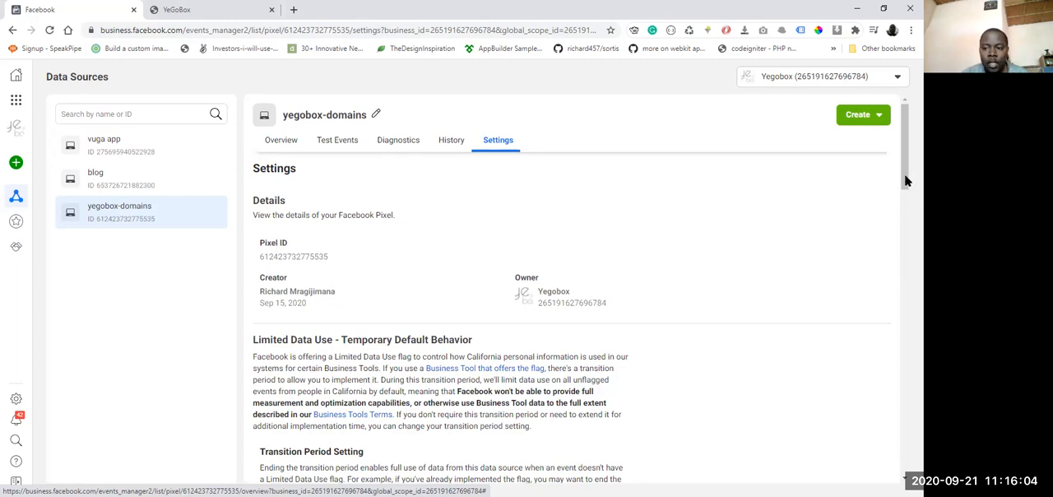
Step: Review the pixel's transition period, sharing, cookie, Advanced Matching, Event Setup, Conversions API and traffic permission settings
scroll(903, 205, "down", 2)
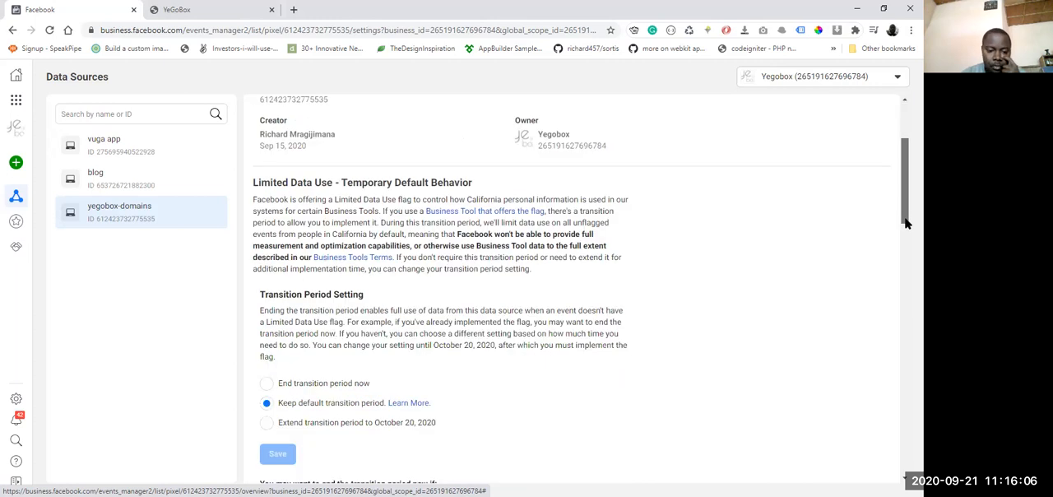
scroll(903, 230, "down", 1)
scroll(904, 249, "down", 2)
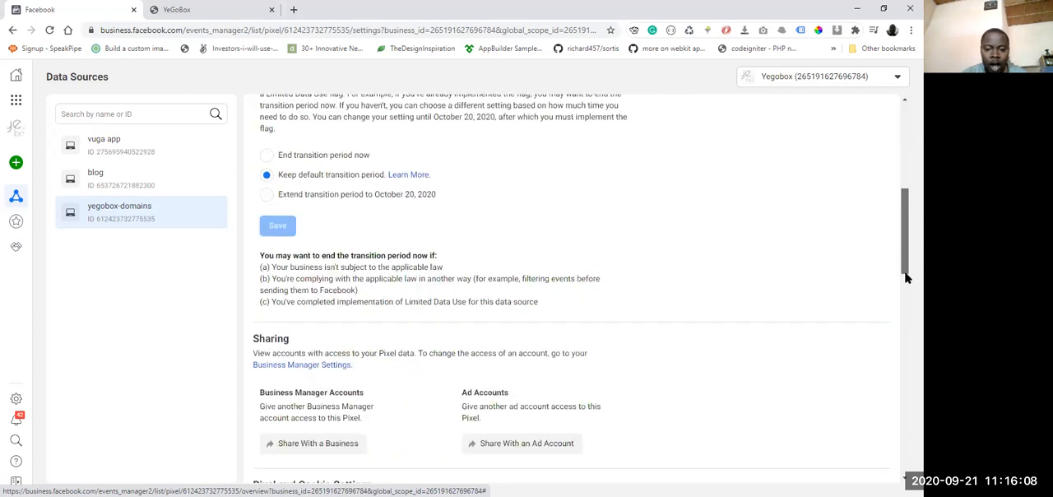
scroll(906, 280, "down", 1)
scroll(905, 283, "down", 1)
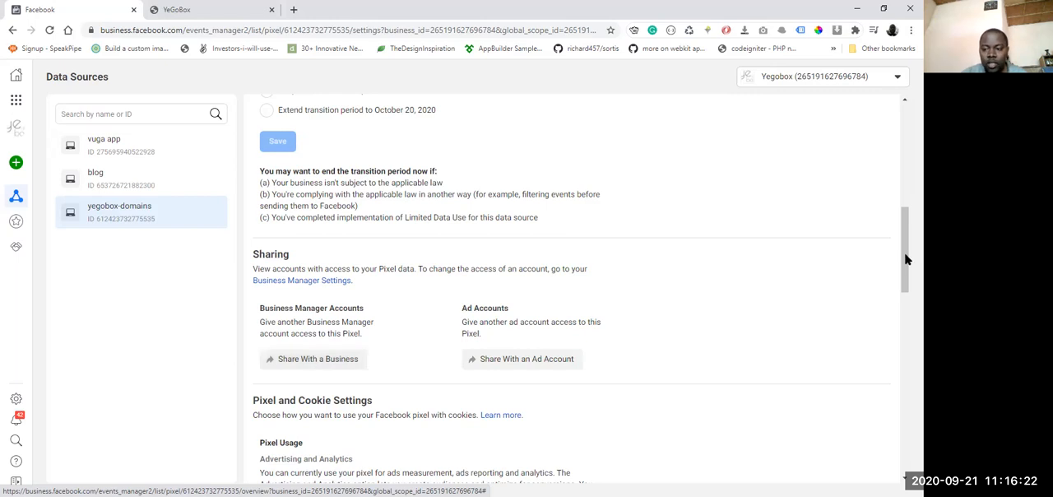
left_click(902, 329)
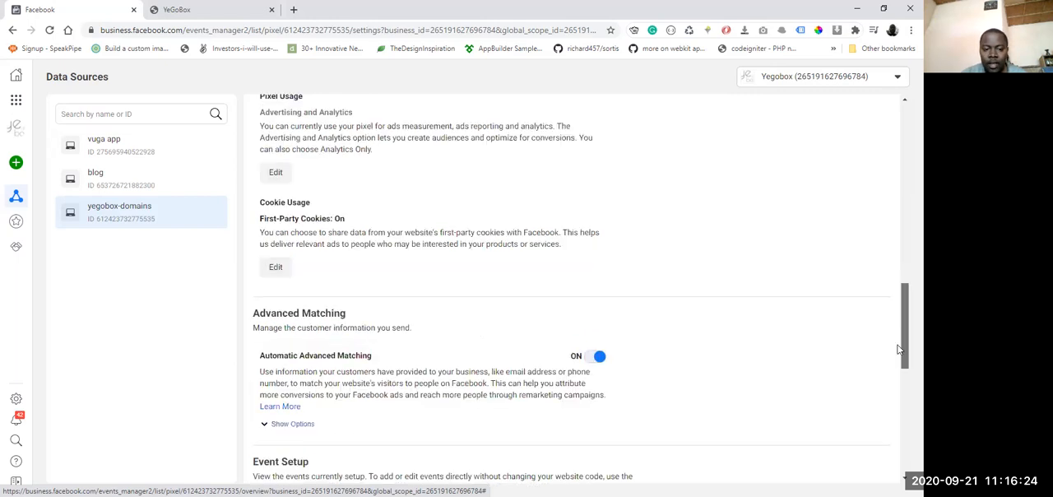
scroll(898, 350, "down", 2)
scroll(893, 370, "down", 1)
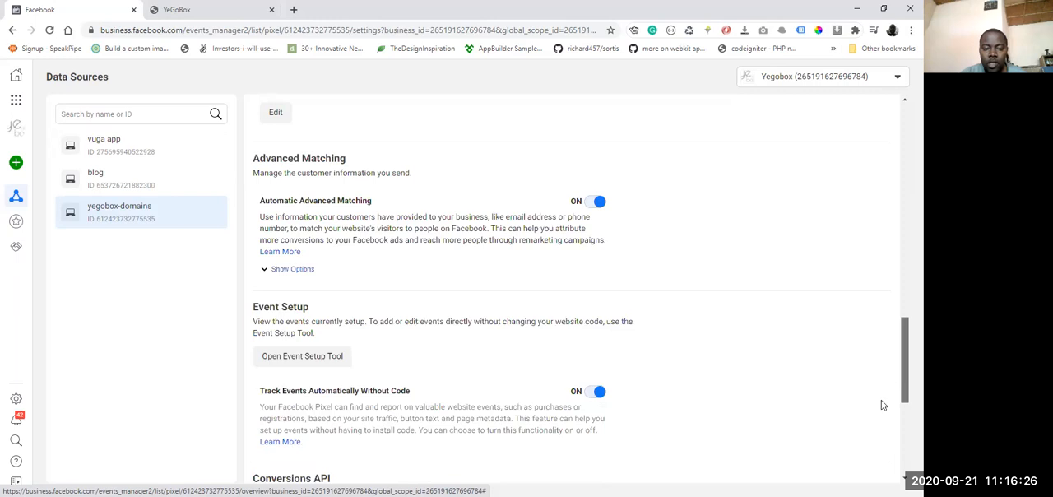
scroll(884, 403, "down", 3)
scroll(878, 420, "down", 1)
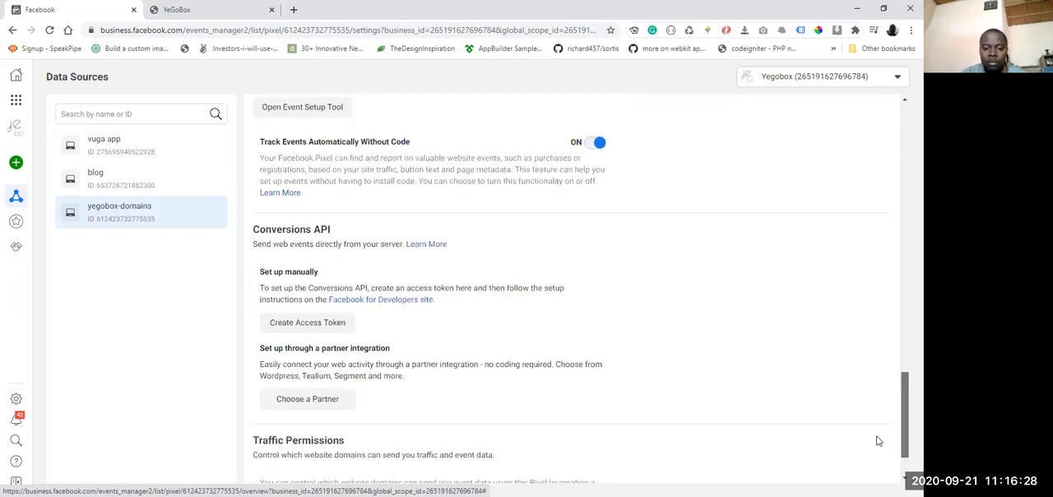
scroll(878, 441, "down", 1)
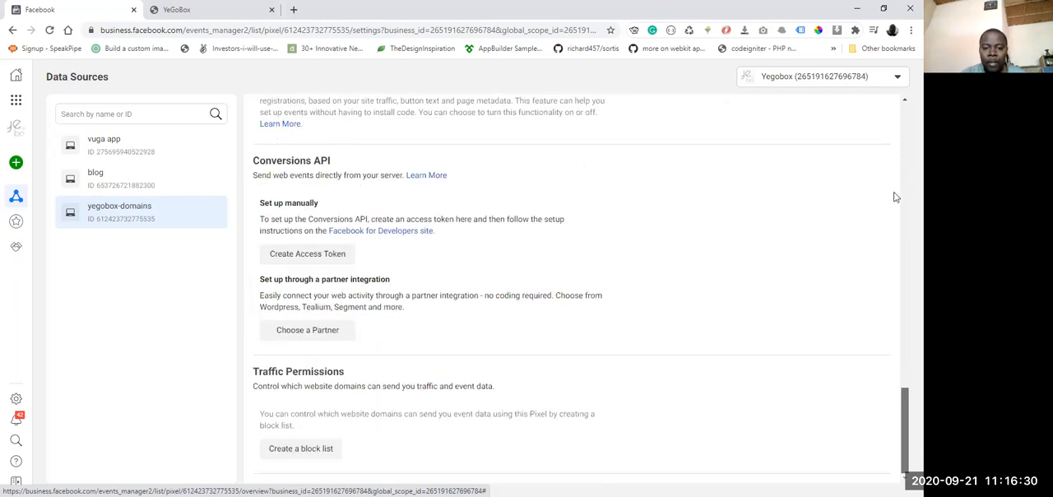
scroll(893, 188, "up", 10)
scroll(892, 185, "up", 3)
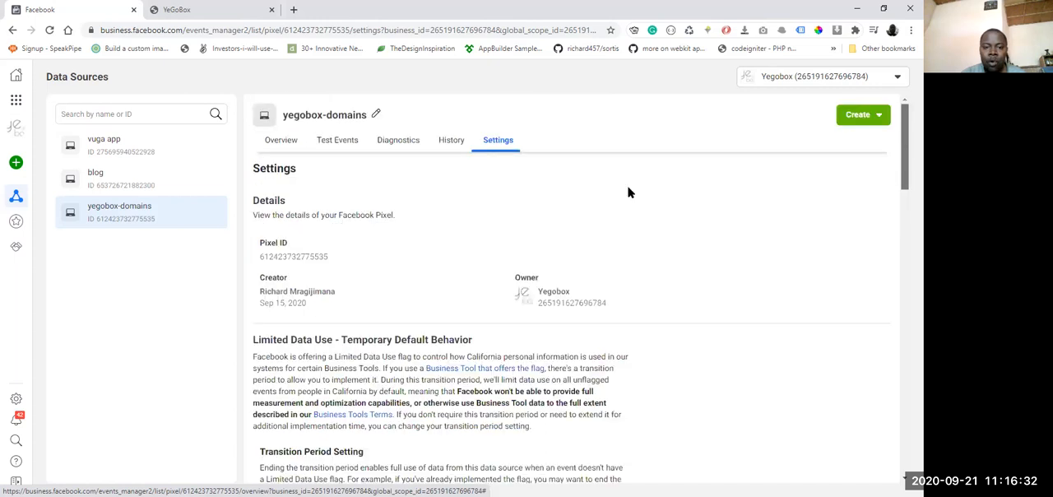
Step: Open the pixel's event testing page, check its suggested website URL, and view the YeGoBox domain search site
left_click(394, 146)
left_click(333, 145)
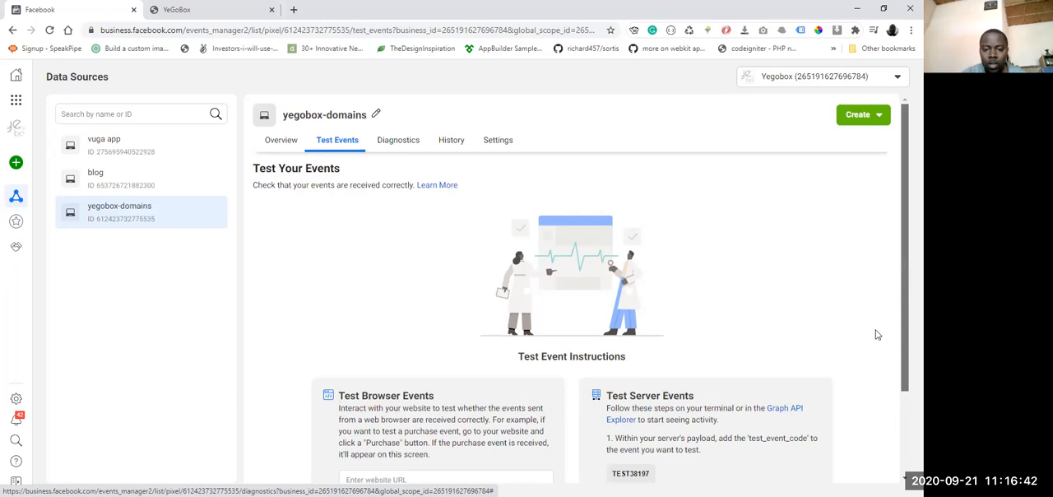
scroll(876, 330, "down", 1)
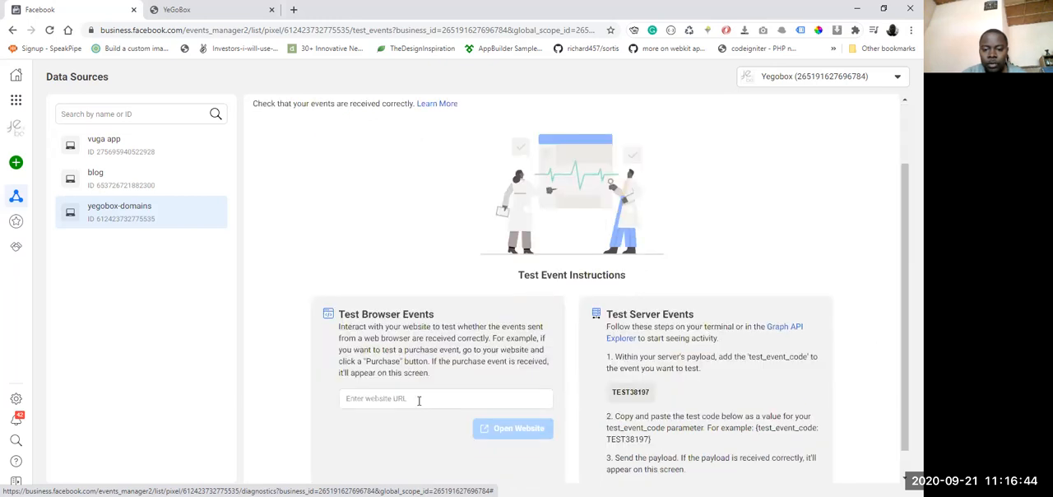
left_click(418, 398)
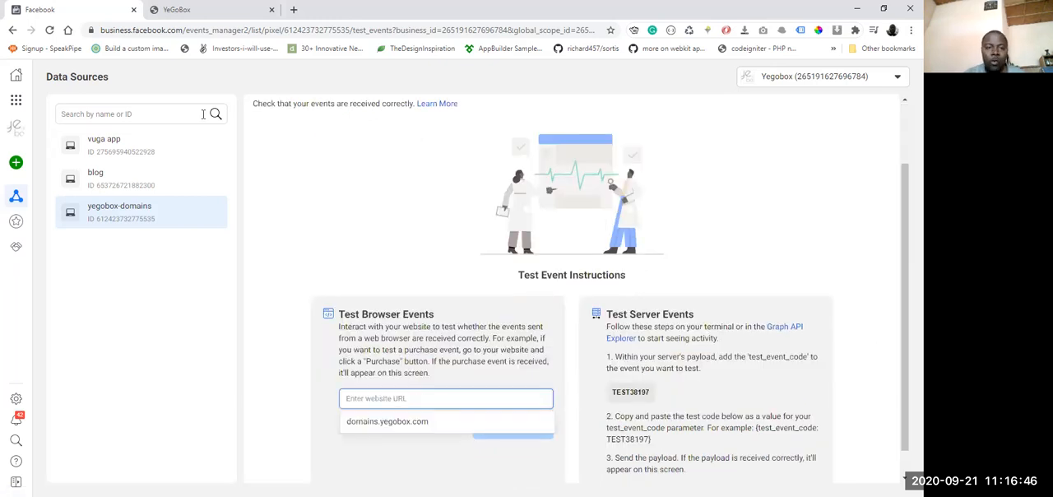
left_click(175, 15)
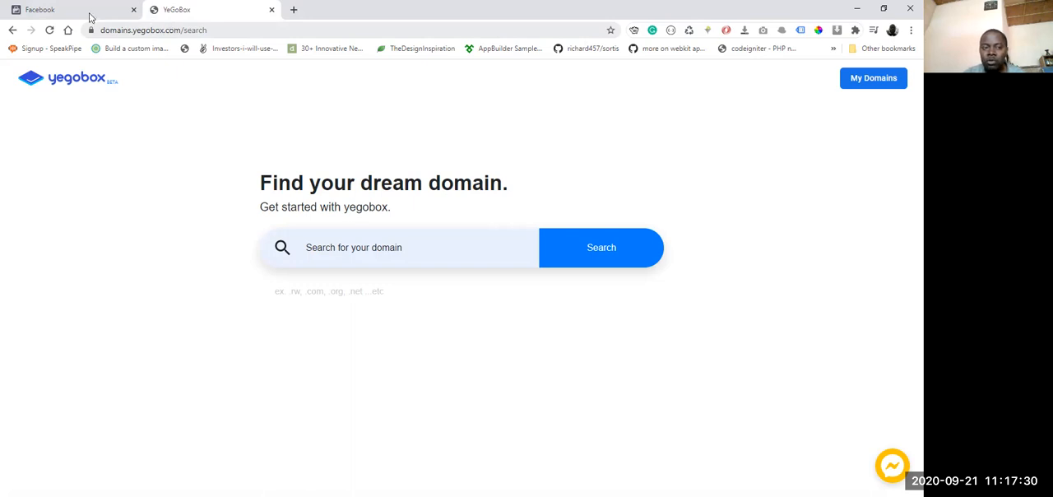
key("ctrl+shift+Tab")
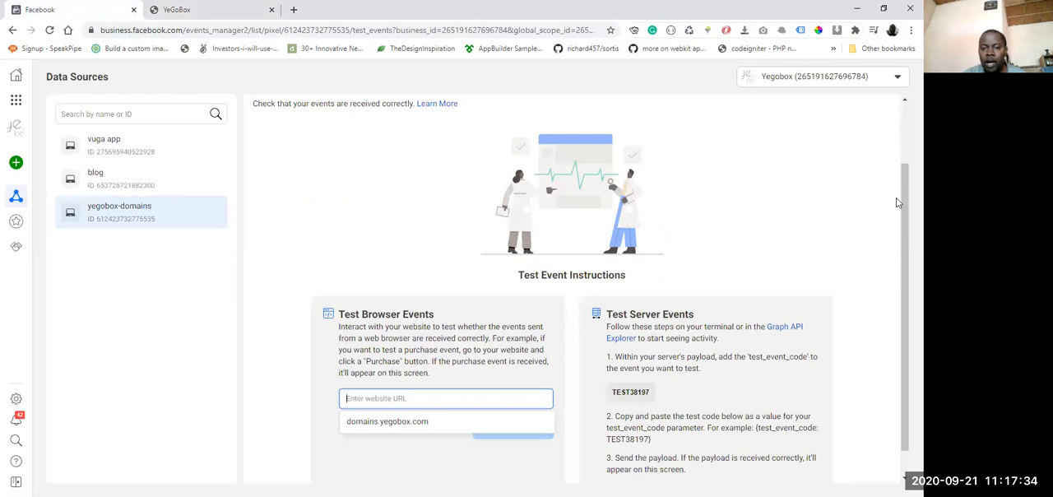
Step: Start a browser event test by opening domains.yegobox.com as the test website, and return to the received events
scroll(895, 200, "up", 1)
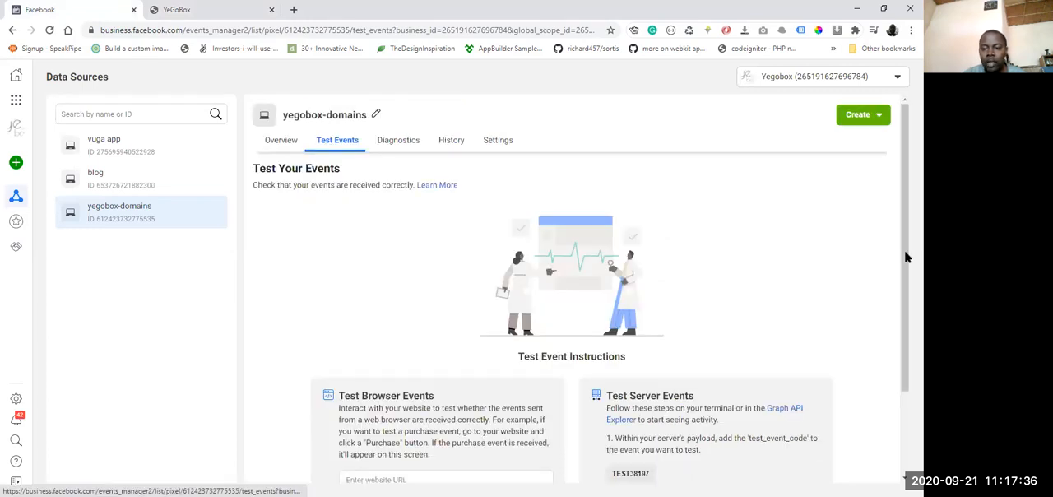
scroll(905, 335, "down", 2)
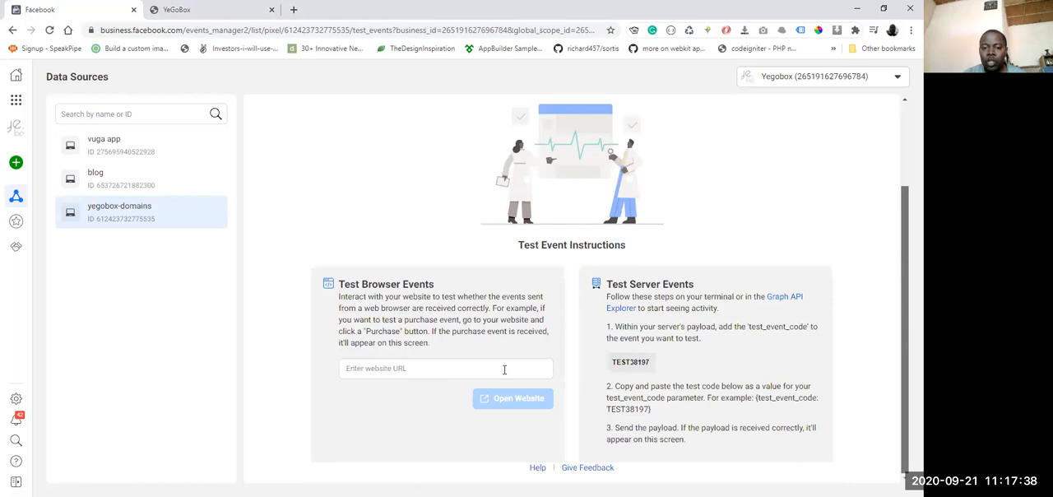
left_click(362, 370)
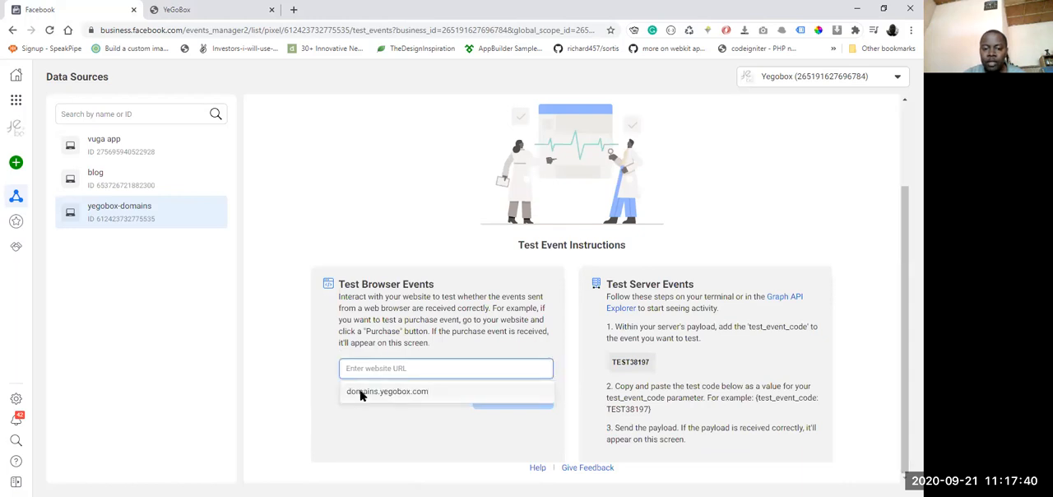
left_click(361, 392)
left_click(517, 401)
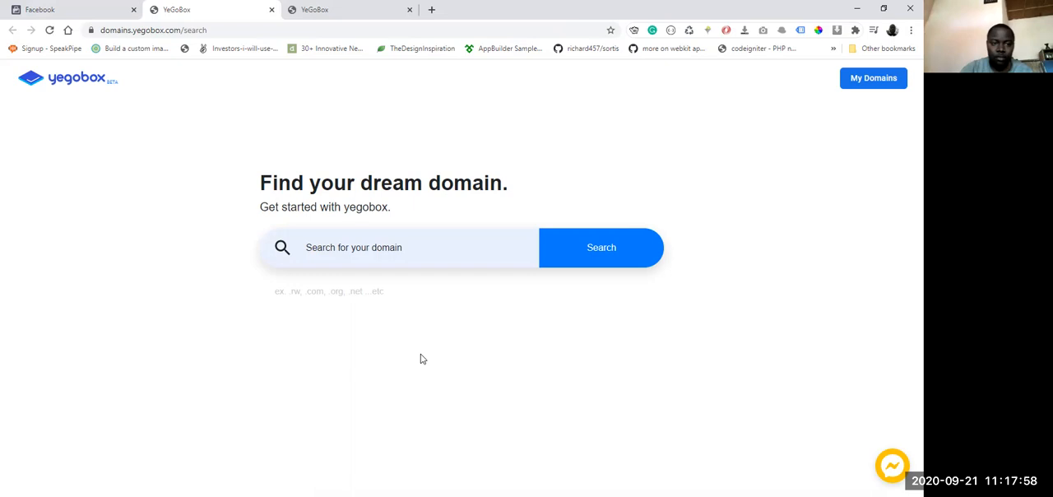
left_click(69, 13)
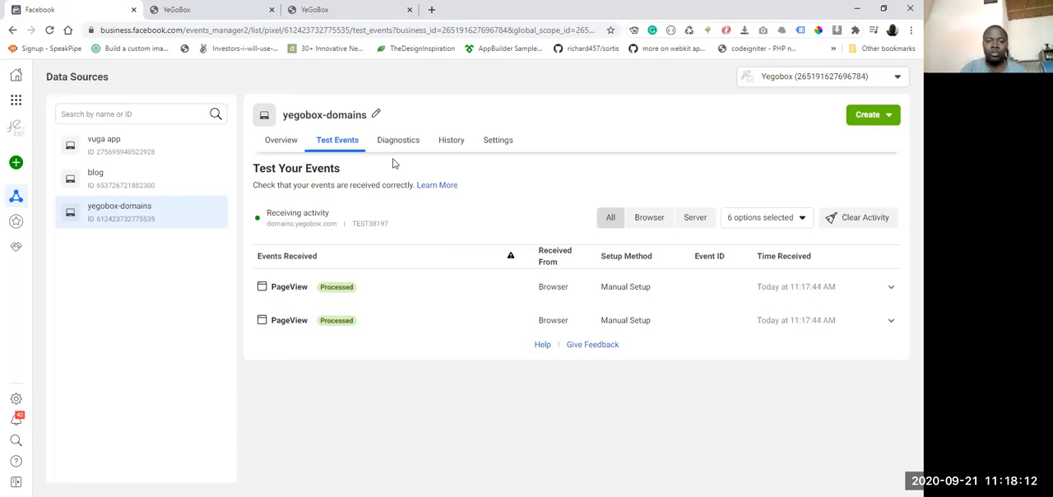
Step: View the yegobox-domains pixel's activity overview and diagnostics, and reopen its settings
left_click(270, 145)
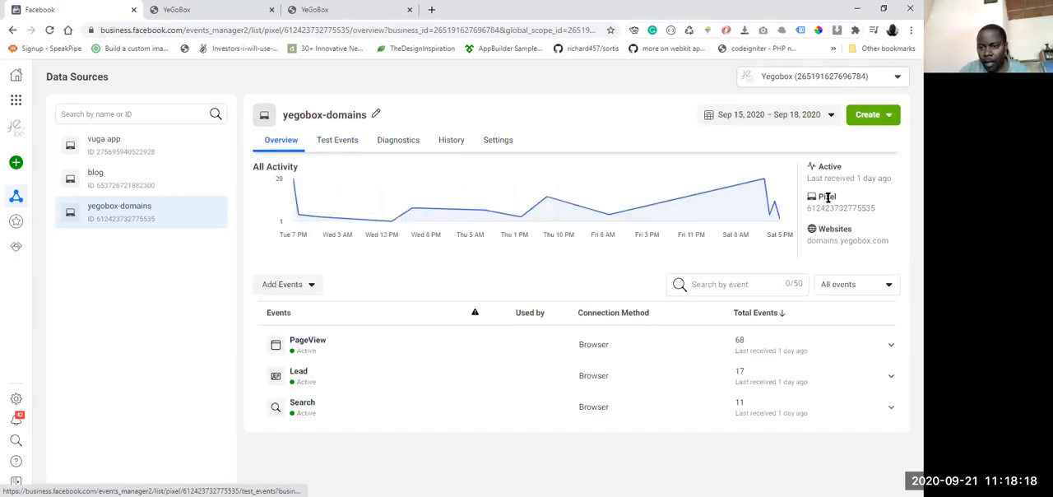
left_click(400, 147)
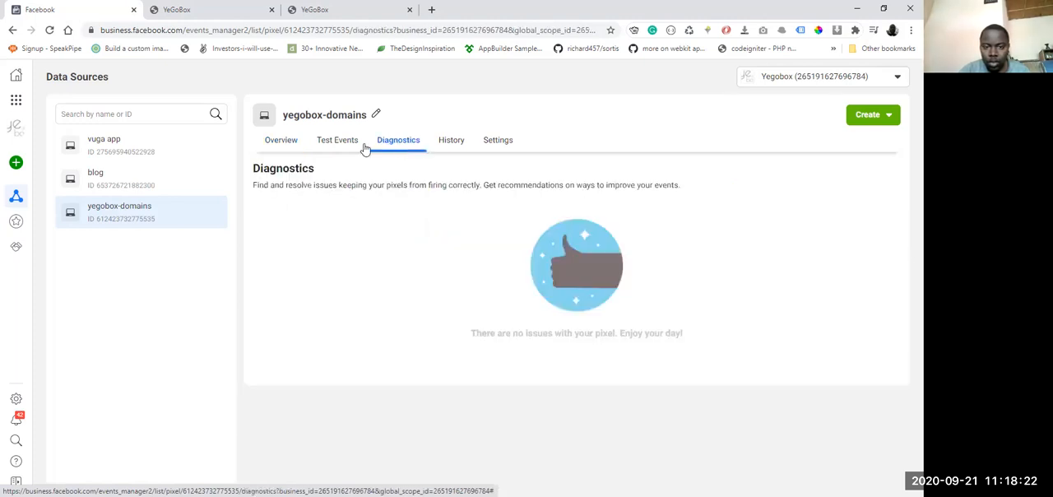
left_click(498, 140)
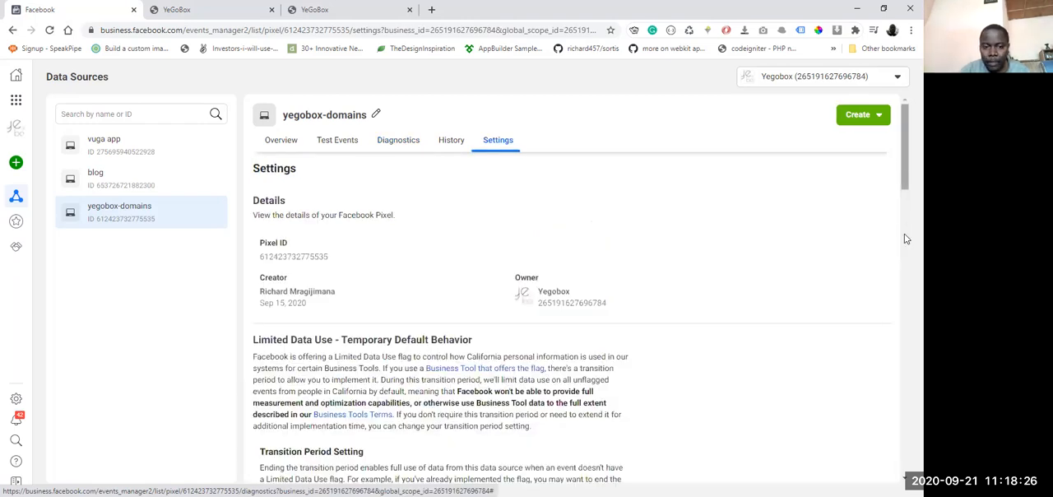
Step: Review the yegobox-domains pixel's details, transition period, sharing, cookie, Advanced Matching and Event Setup settings
scroll(903, 279, "down", 3)
scroll(900, 315, "down", 5)
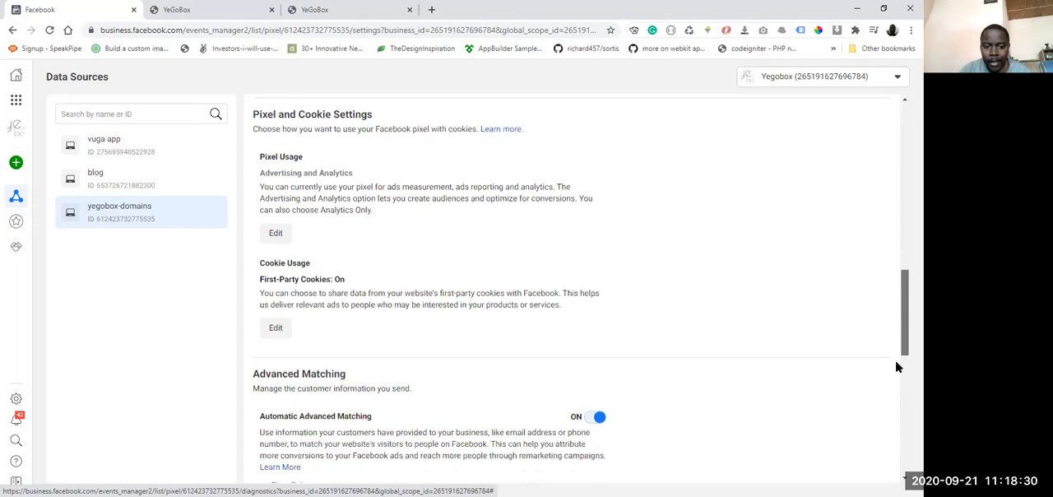
scroll(894, 359, "down", 2)
scroll(896, 383, "down", 1)
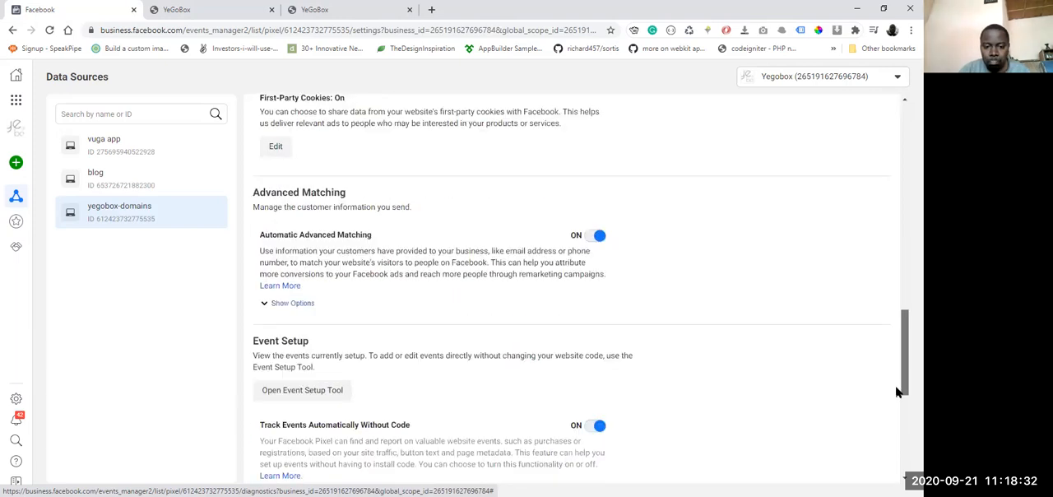
scroll(895, 385, "down", 1)
scroll(505, 296, "down", 1)
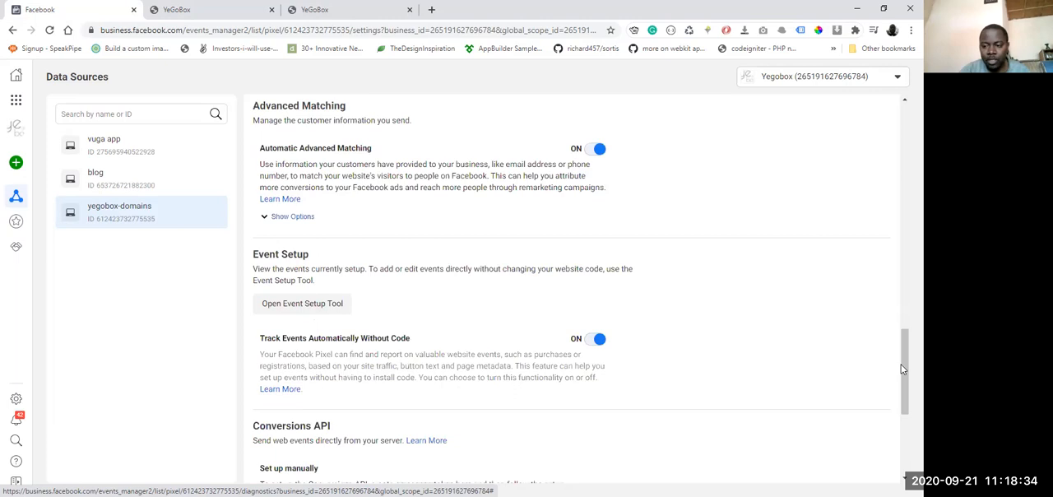
scroll(902, 369, "up", 1)
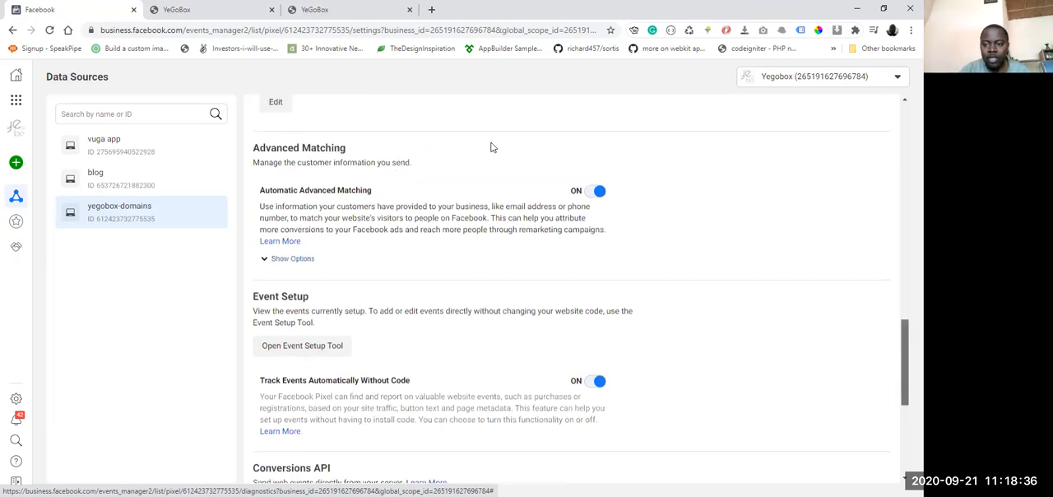
scroll(905, 191, "up", 10)
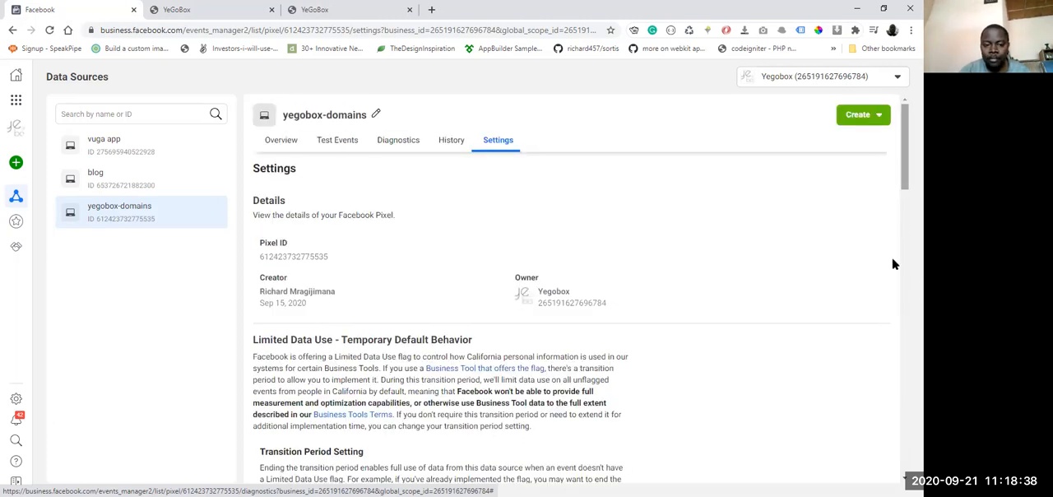
scroll(893, 263, "down", 4)
scroll(891, 296, "down", 2)
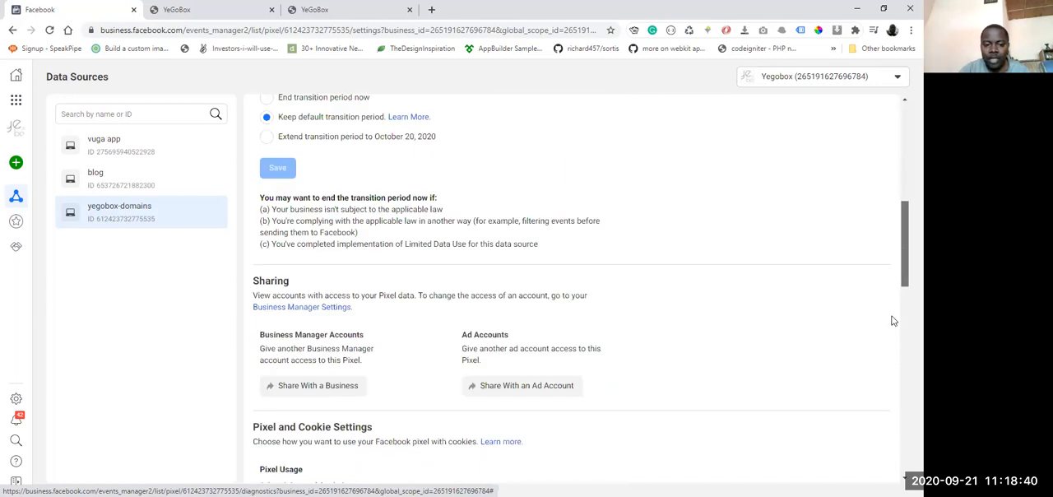
scroll(893, 325, "down", 2)
scroll(893, 337, "down", 2)
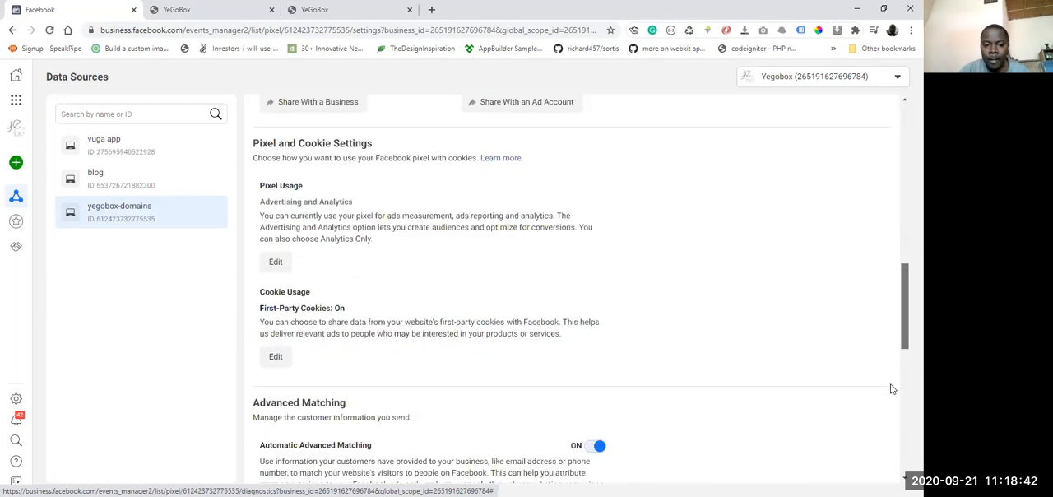
scroll(892, 388, "down", 2)
scroll(494, 403, "down", 1)
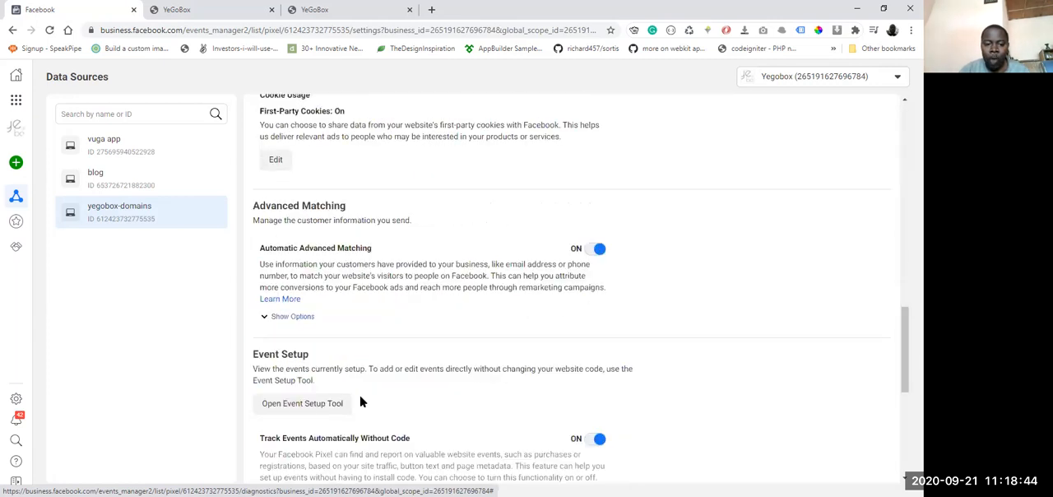
left_click(304, 404)
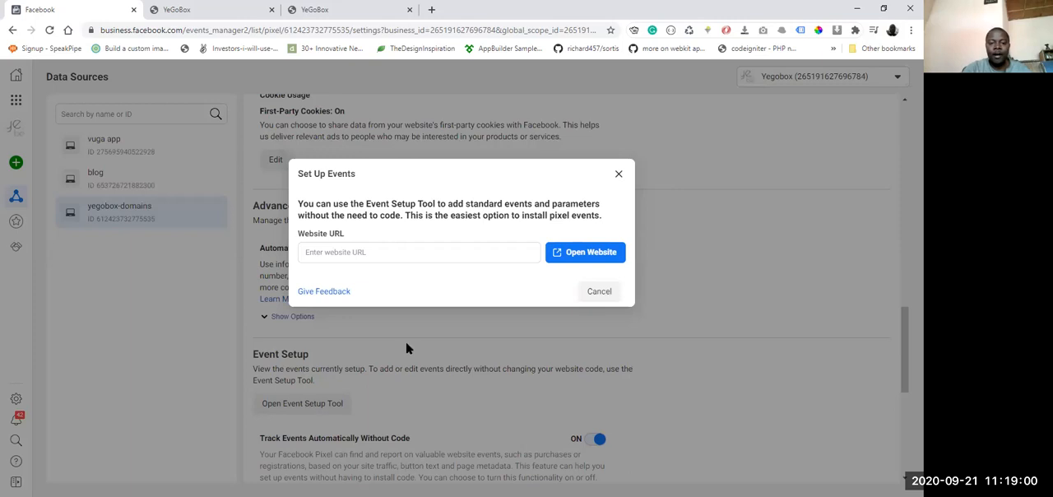
left_click(344, 251)
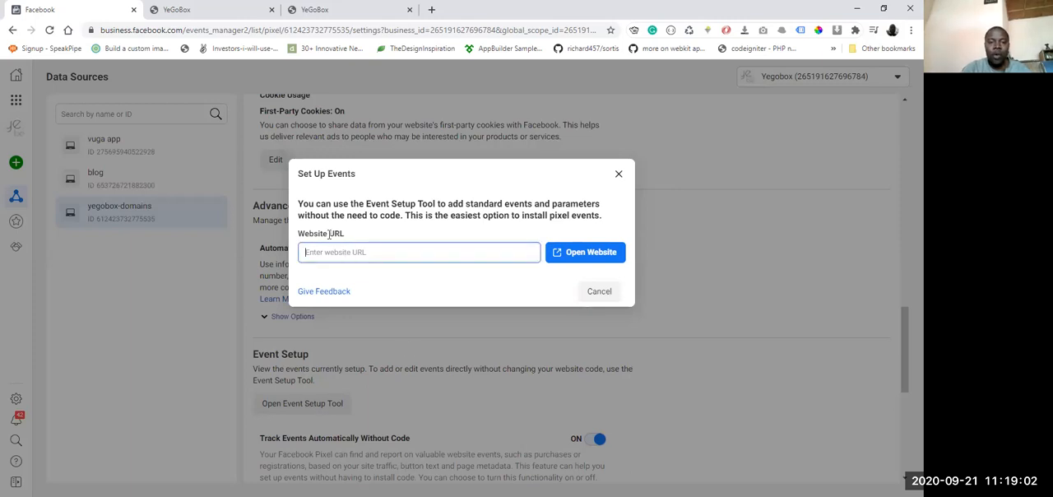
key("ctrl+Tab")
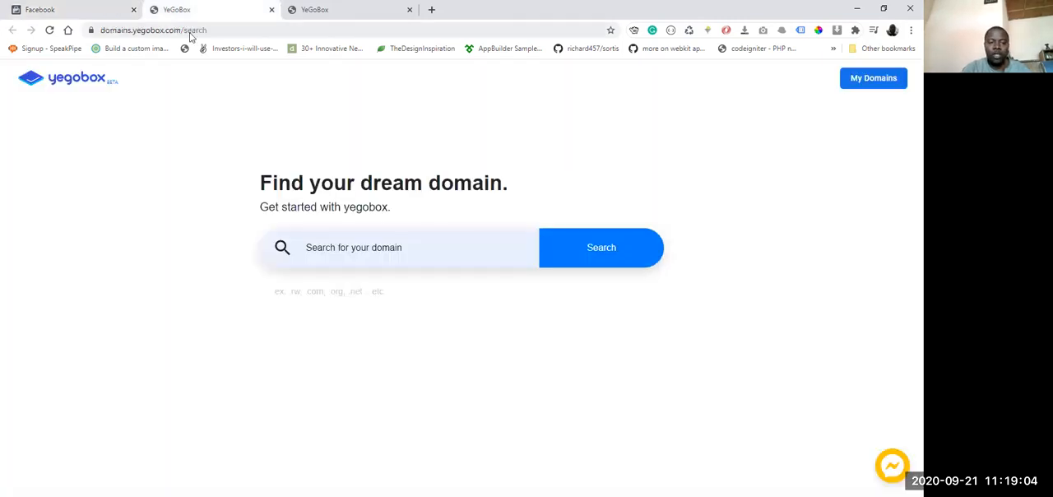
left_click(190, 32)
key("ctrl+c")
key("ctrl+shift+Tab")
key("ctrl+v")
key("BackSpace")
key("BackSpace")
key("BackSpace")
key("BackSpace")
key("BackSpace")
key("BackSpace")
key("BackSpace")
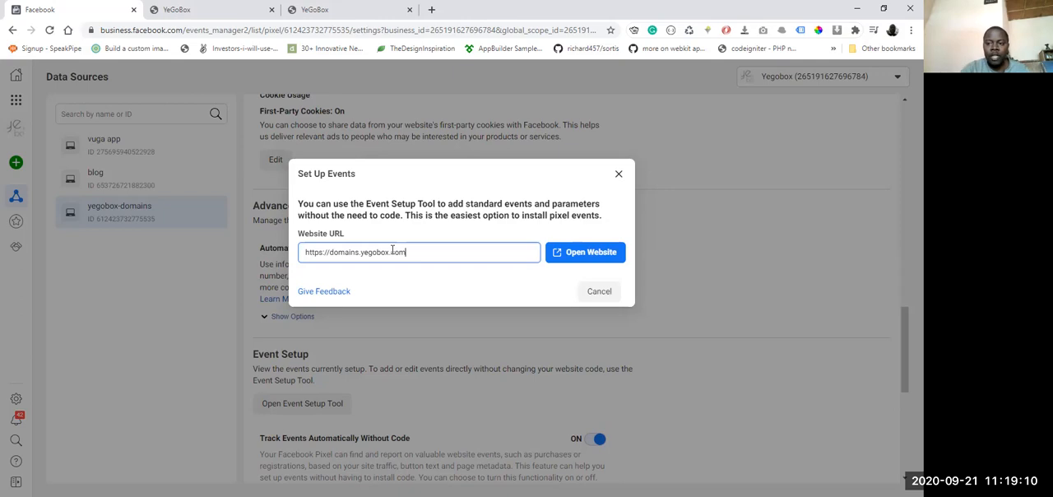
left_click(580, 253)
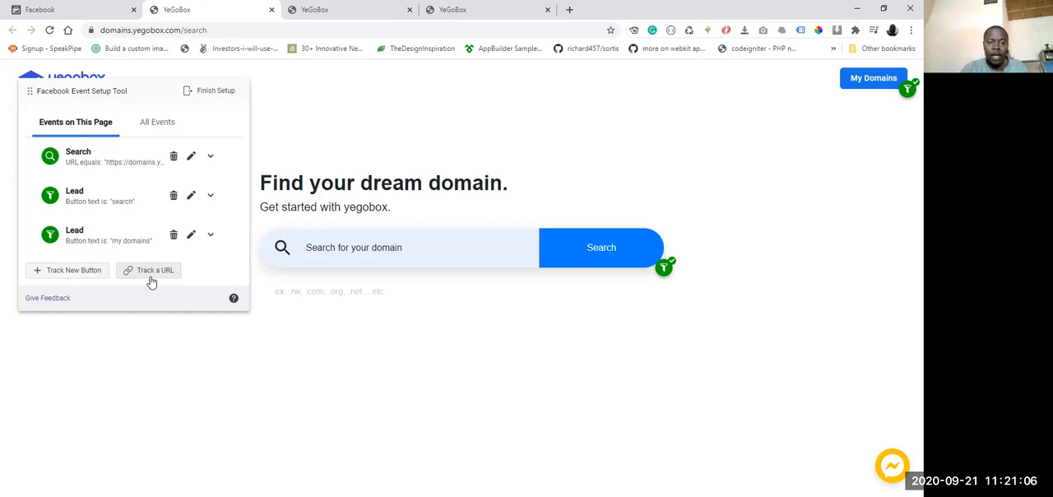
Step: Finish the event setup on the YeGoBox site and close the Set Up Events dialog
left_click(204, 91)
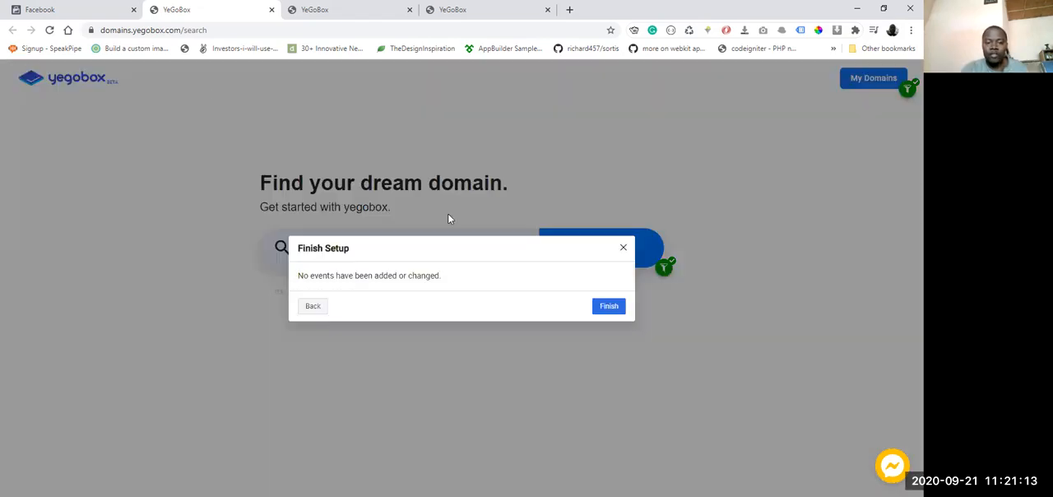
left_click(608, 305)
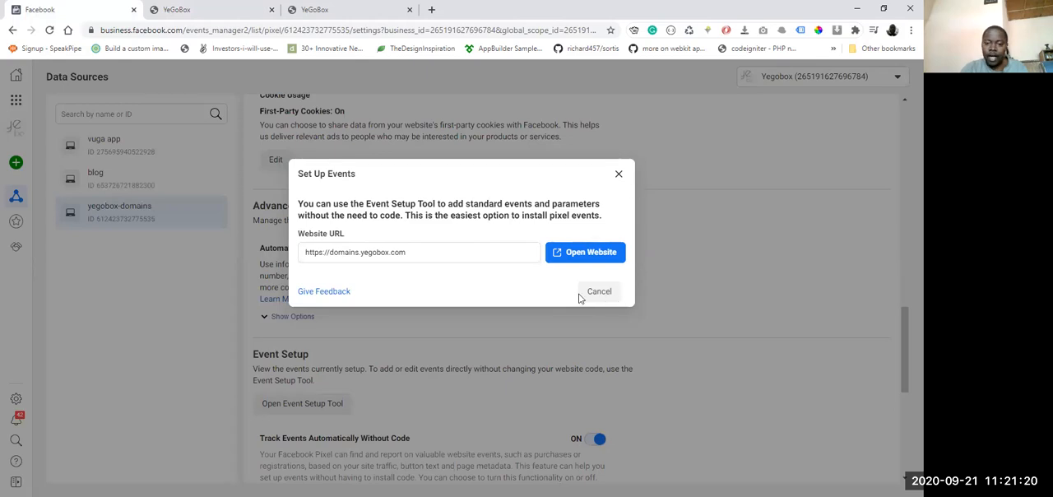
left_click(524, 330)
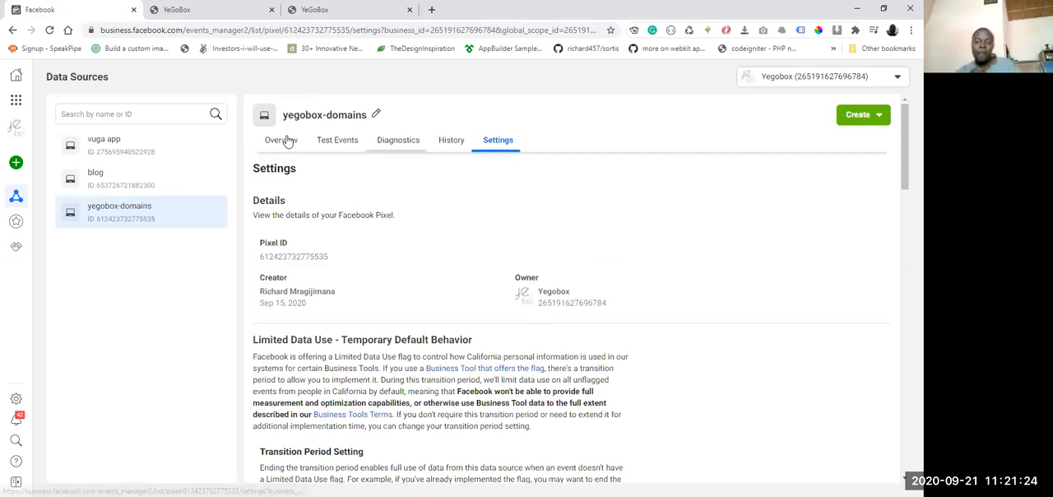
Step: View the yegobox-domains pixel's overview and inspect points on its All Activity chart
left_click(280, 140)
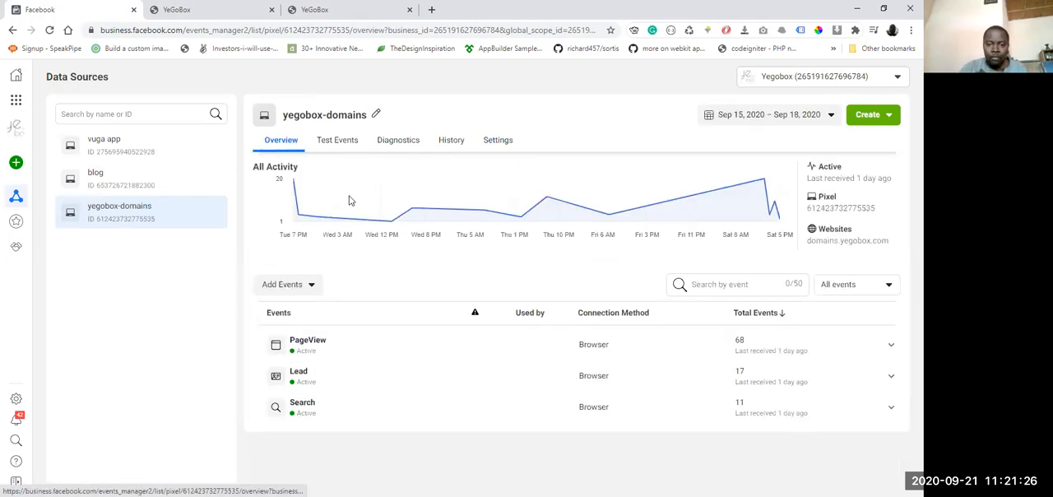
mouse_move(449, 194)
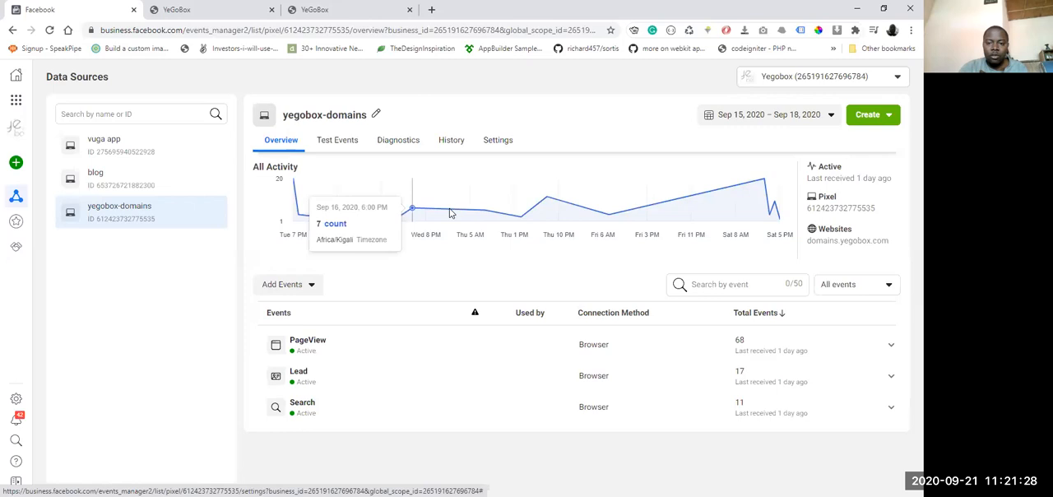